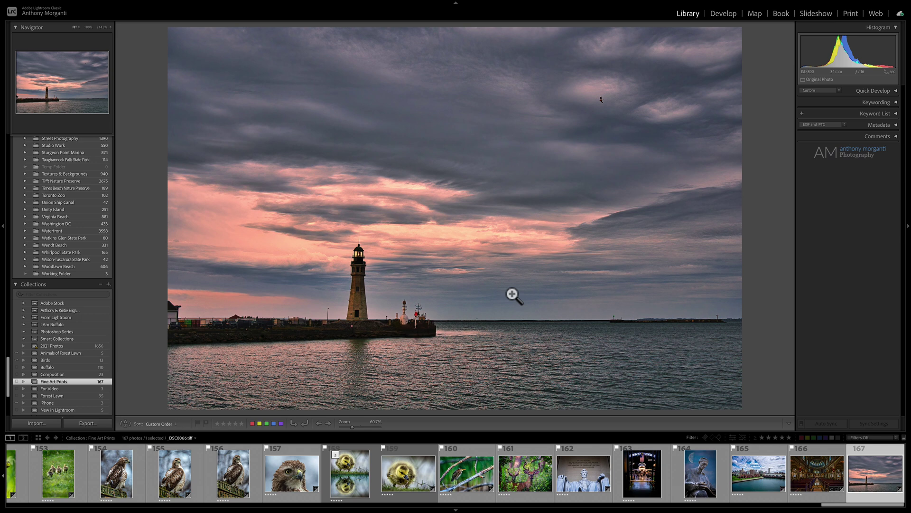
# - Switch the lighthouse photo to the Develop module and look through its presets, snapshots and collections
pyautogui.click(724, 16)
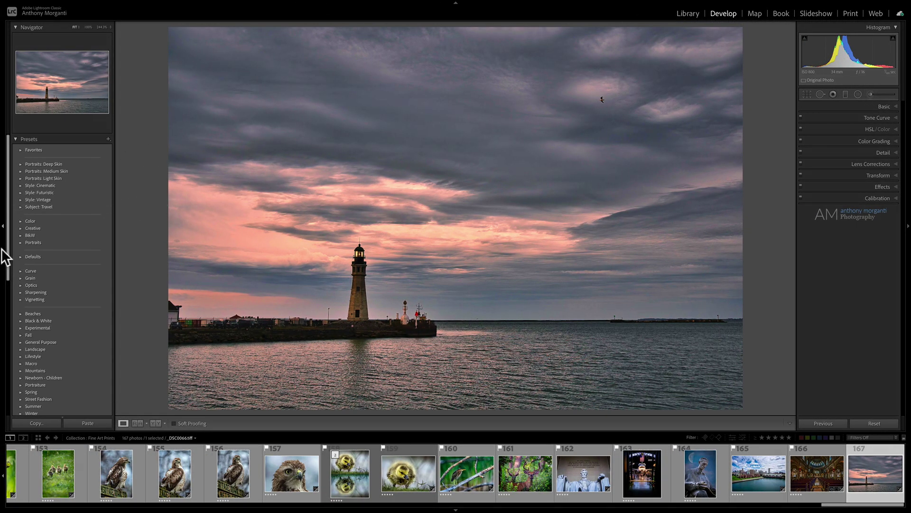
pyautogui.scroll(-10, 58, 241)
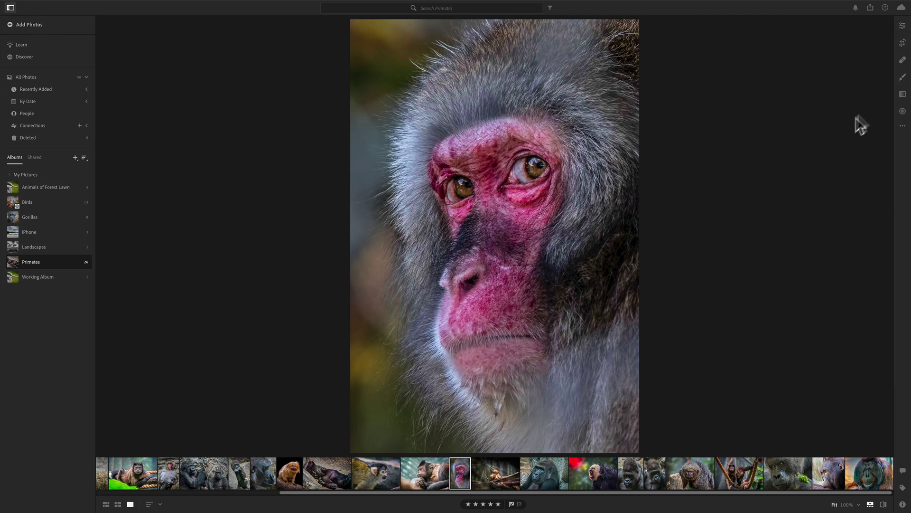
# - Switch to Lightroom and show the macaque photo's edit controls with the Light and Color sections collapsed
pyautogui.click(902, 26)
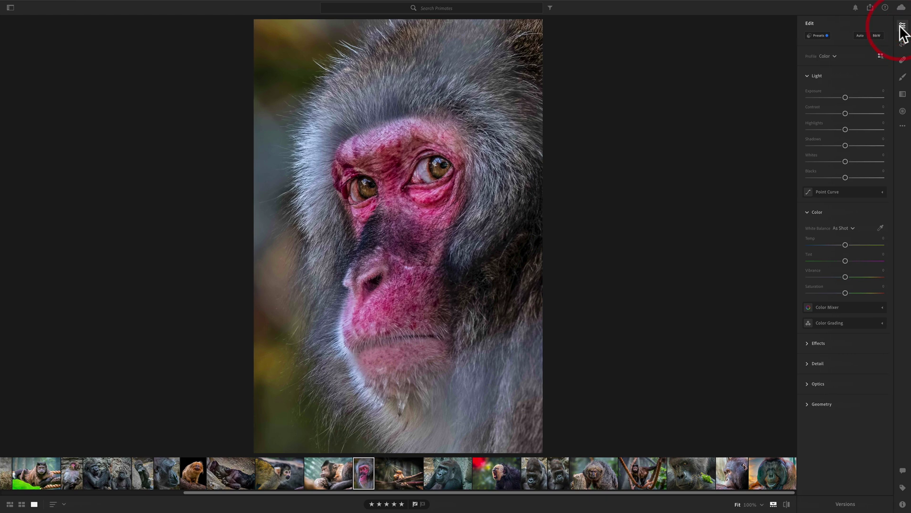
pyautogui.click(810, 75)
pyautogui.click(810, 97)
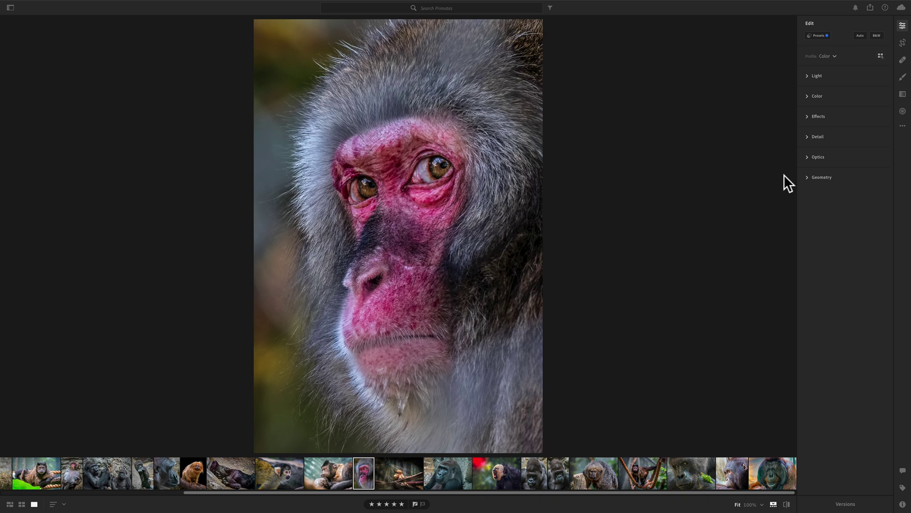
pyautogui.rightClick(837, 91)
pyautogui.click(826, 93)
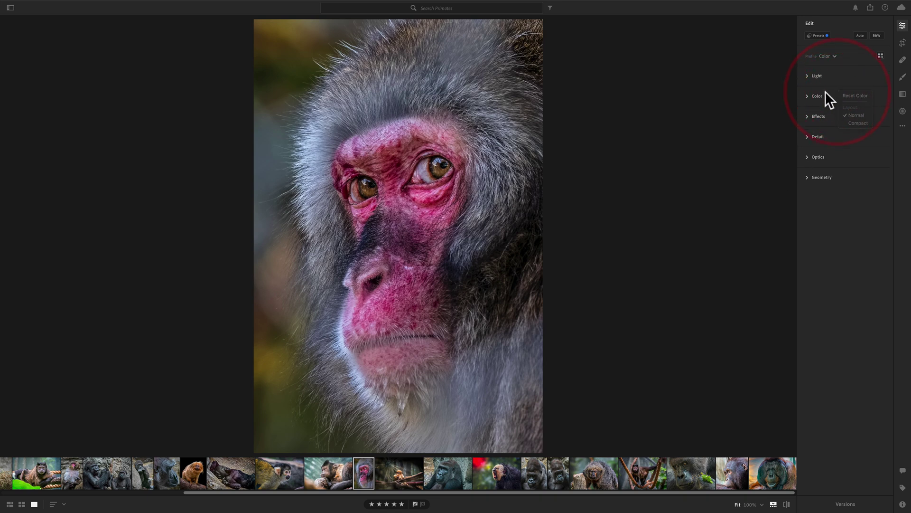
# - Display the Brush adjustments for the macaque photo, dismissing the tip, and open the Adjustment Brush in Lightroom Classic for comparison
pyautogui.click(902, 77)
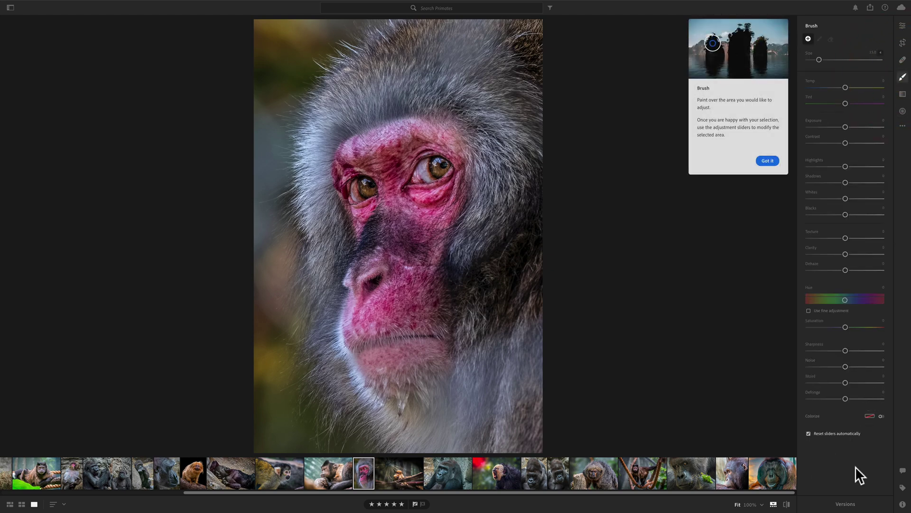
pyautogui.click(767, 160)
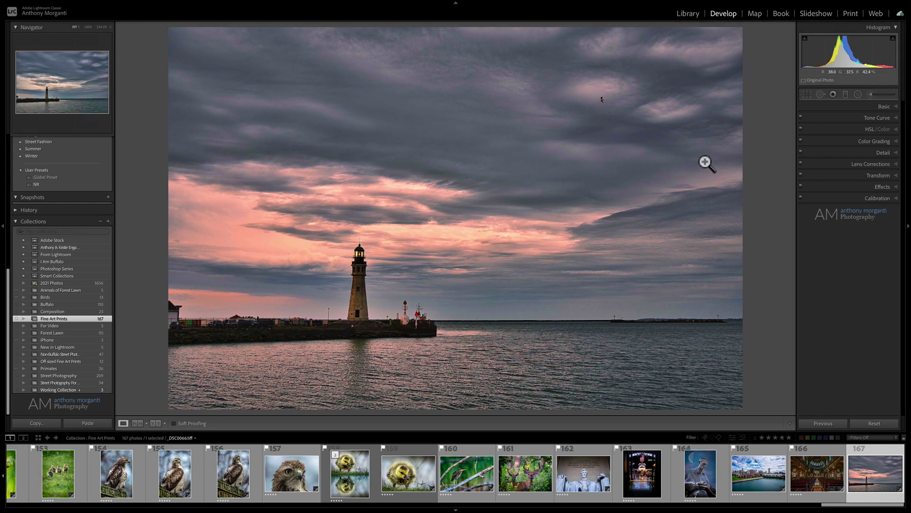
pyautogui.click(867, 93)
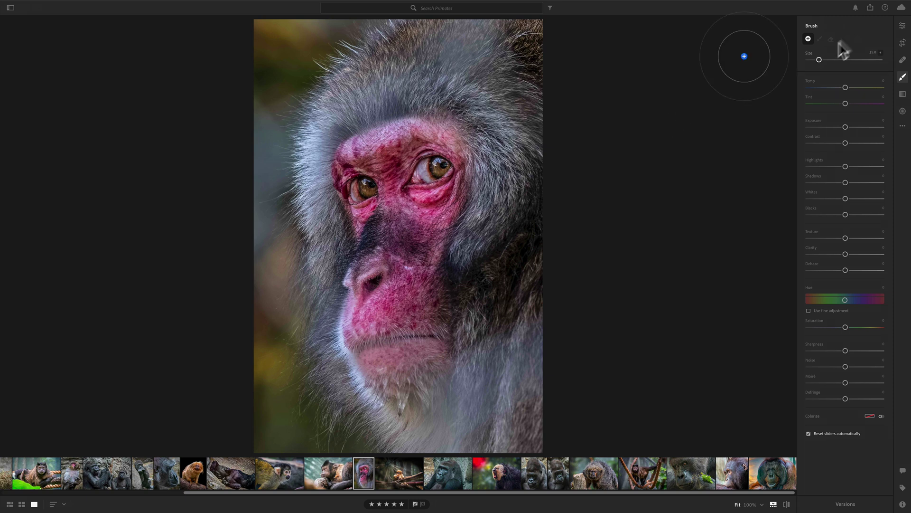
# - Inspect the Light section in Lightroom's edit controls and close the Adjustment Brush in Lightroom Classic
pyautogui.click(901, 27)
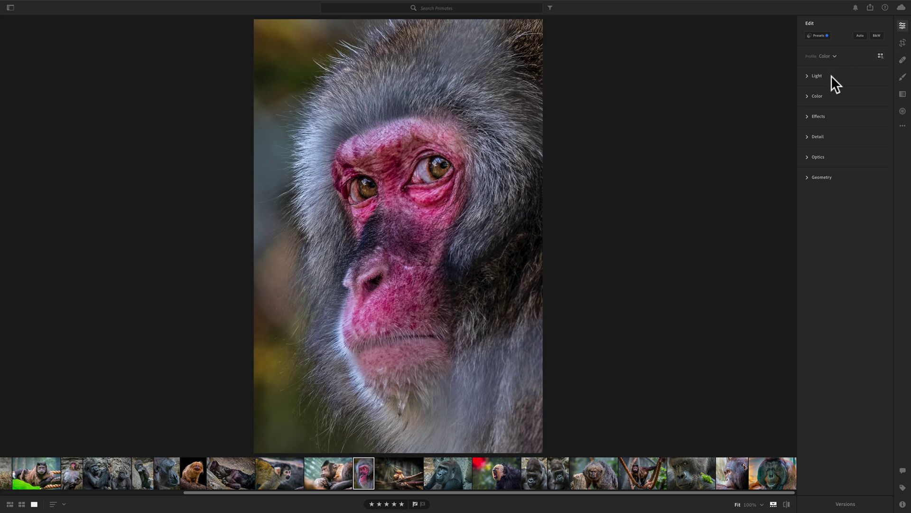
pyautogui.click(811, 75)
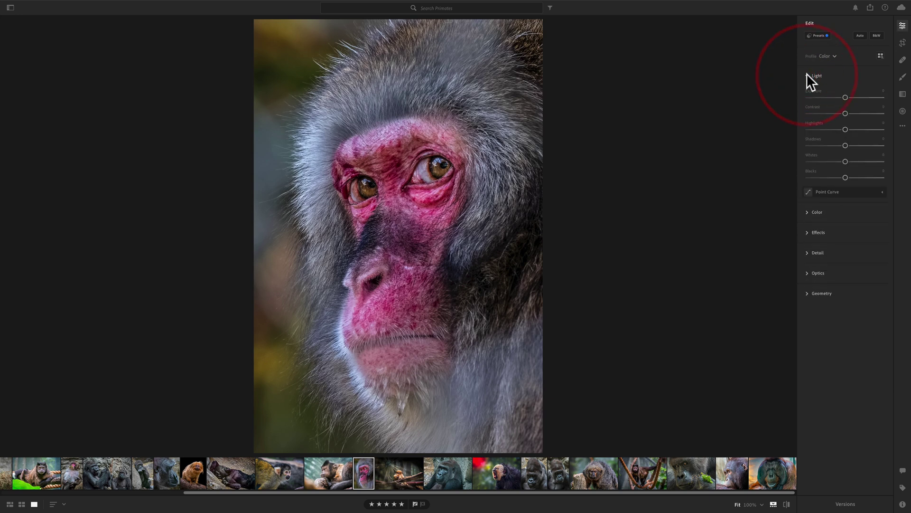
pyautogui.click(812, 76)
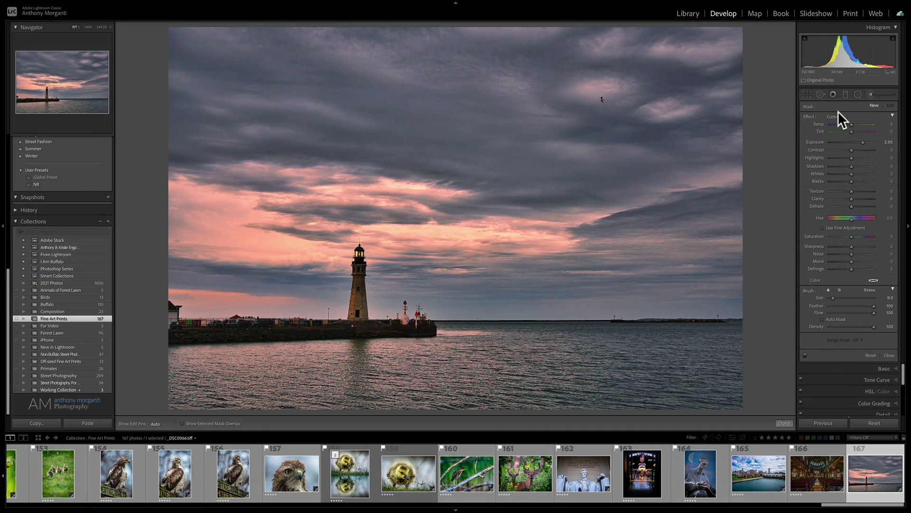
pyautogui.click(868, 95)
pyautogui.click(889, 105)
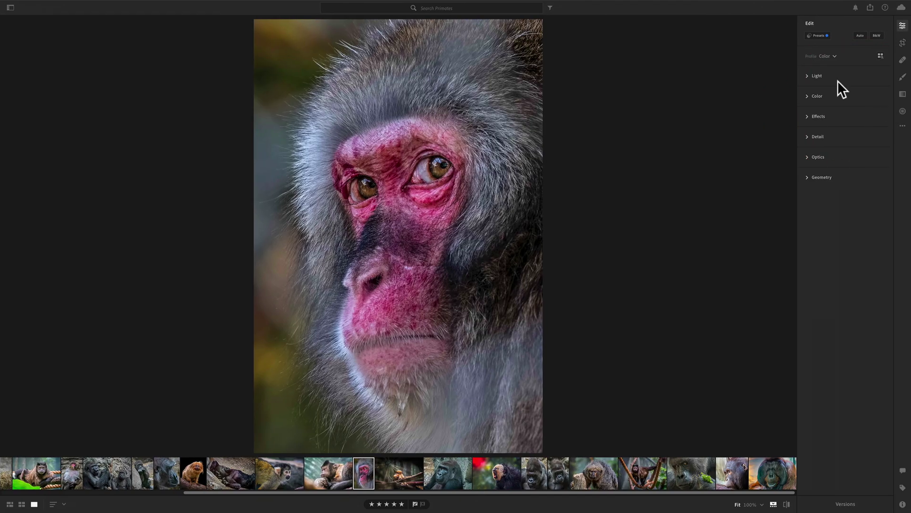
# - Compare the Point Curve inside Lightroom's Light section with the Tone Curve in Lightroom Classic, collapsing both when finished
pyautogui.click(832, 75)
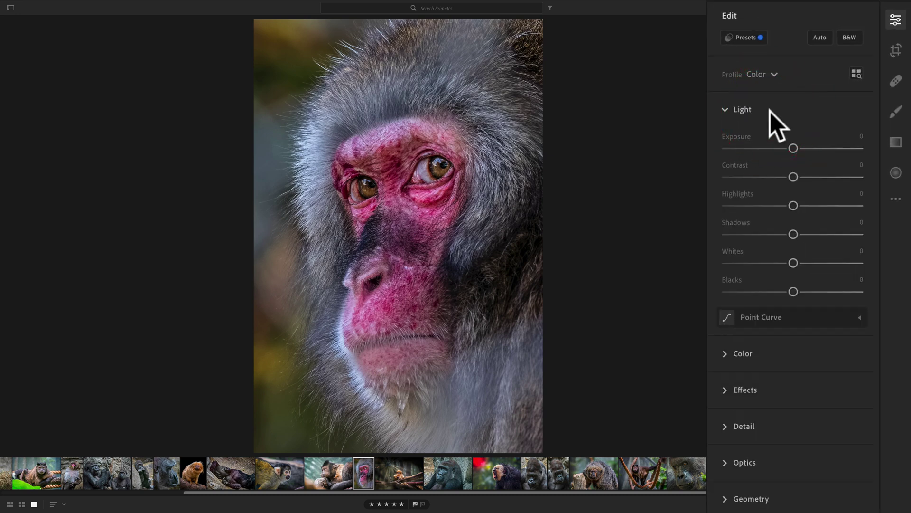
pyautogui.click(813, 317)
pyautogui.click(821, 318)
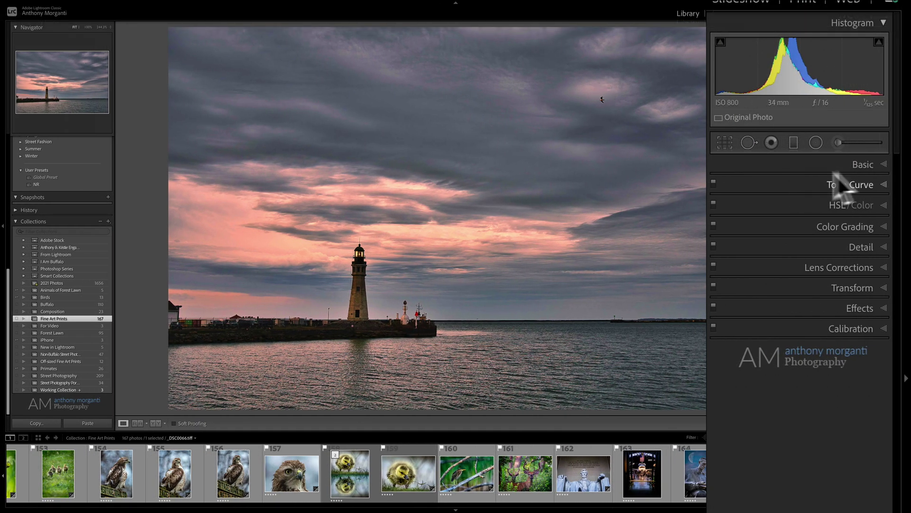
pyautogui.click(854, 187)
pyautogui.click(854, 187)
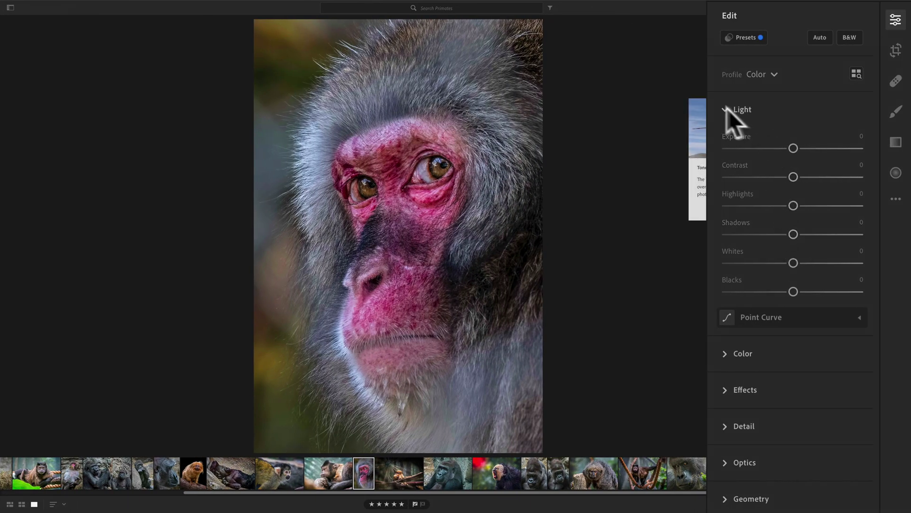
pyautogui.click(722, 107)
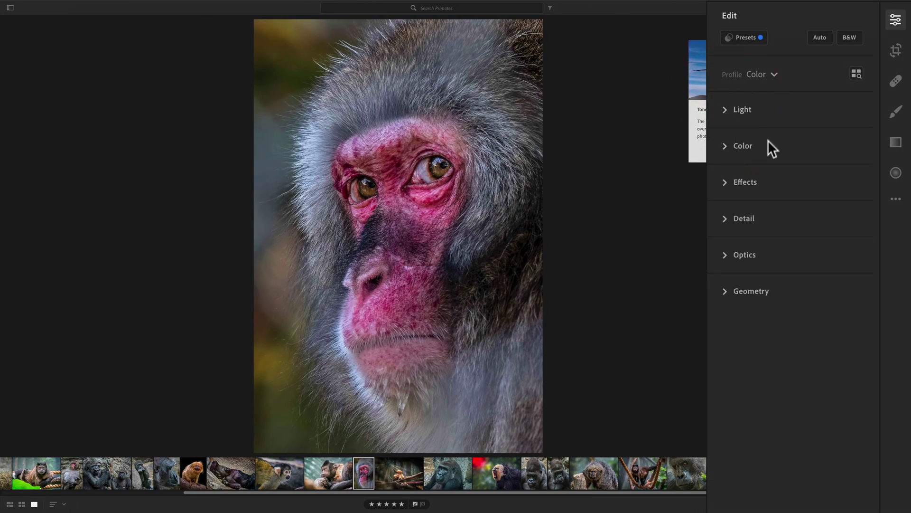
# - Examine the Color Mixer and Color Grading controls in the Color section, collapse it, and look at the Detail section
pyautogui.click(734, 145)
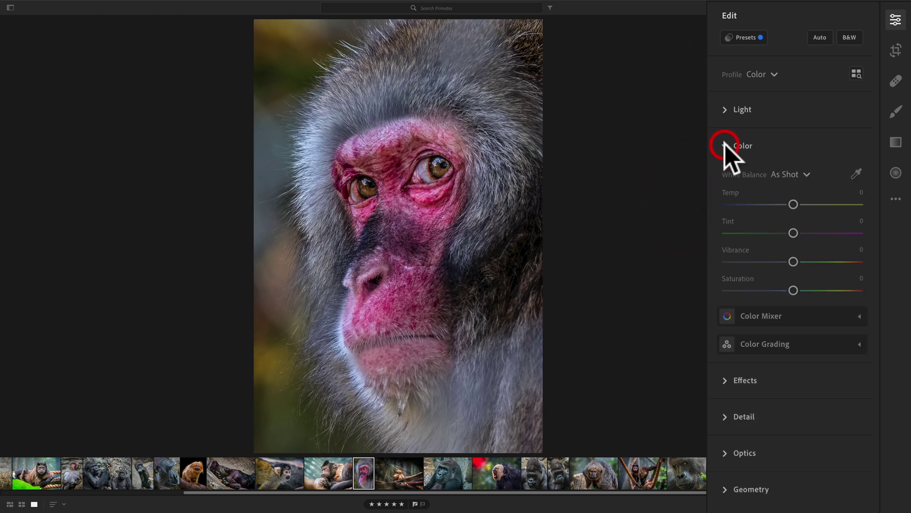
pyautogui.click(790, 316)
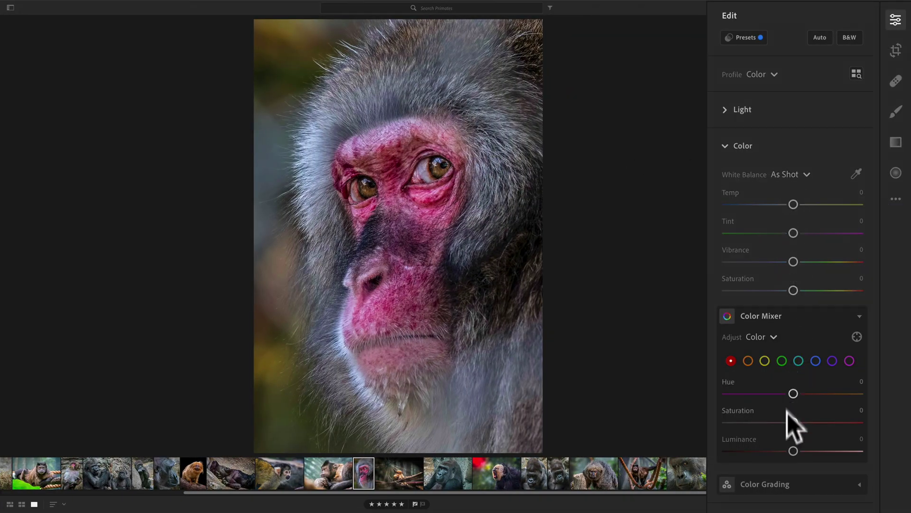
pyautogui.click(844, 281)
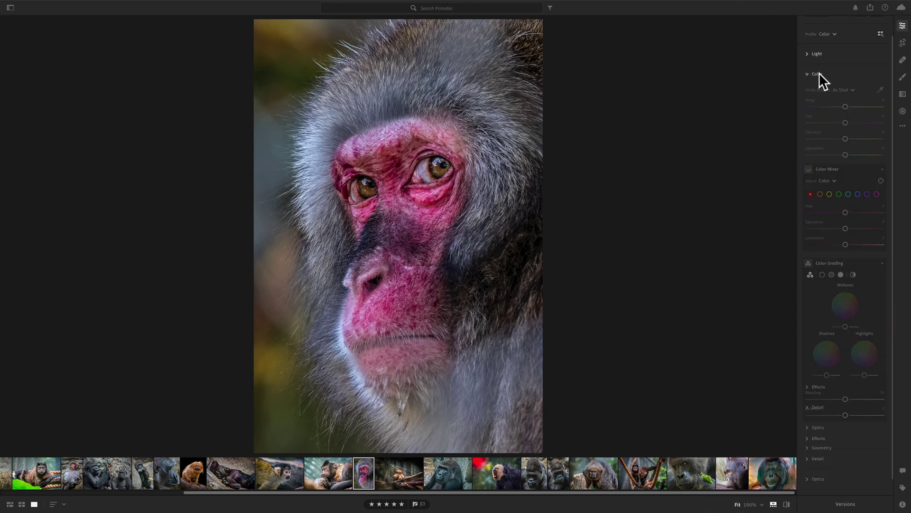
pyautogui.click(819, 73)
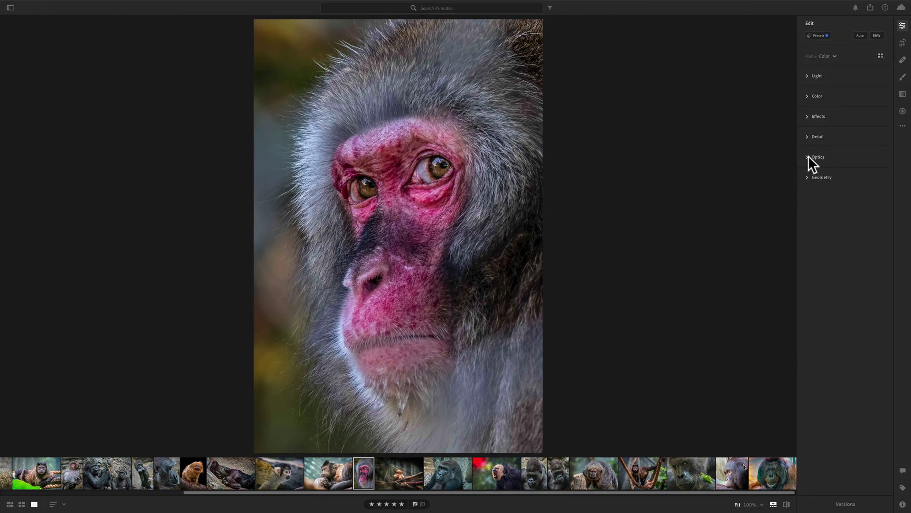
pyautogui.click(818, 137)
pyautogui.click(817, 137)
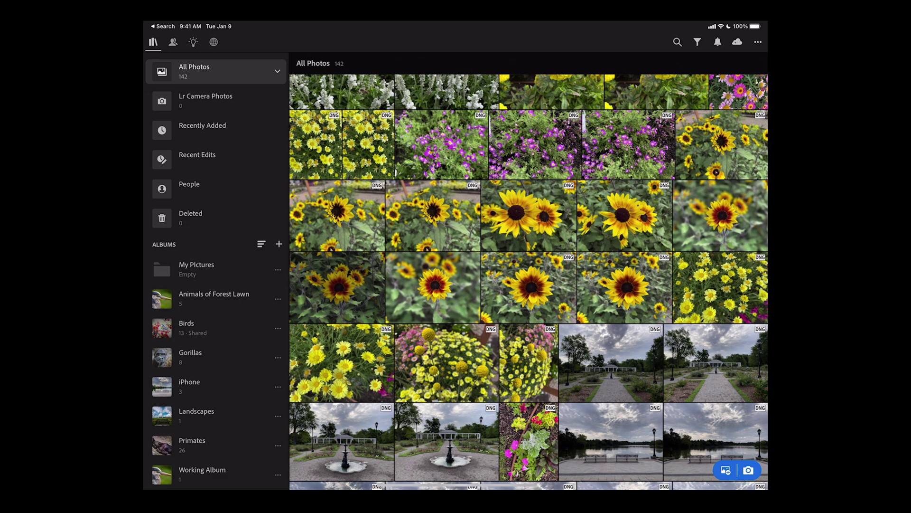
# - Open the close-up sunflower photo in Lightroom on the iPad and examine Color Mix and Color Grading in its Color section
pyautogui.click(437, 285)
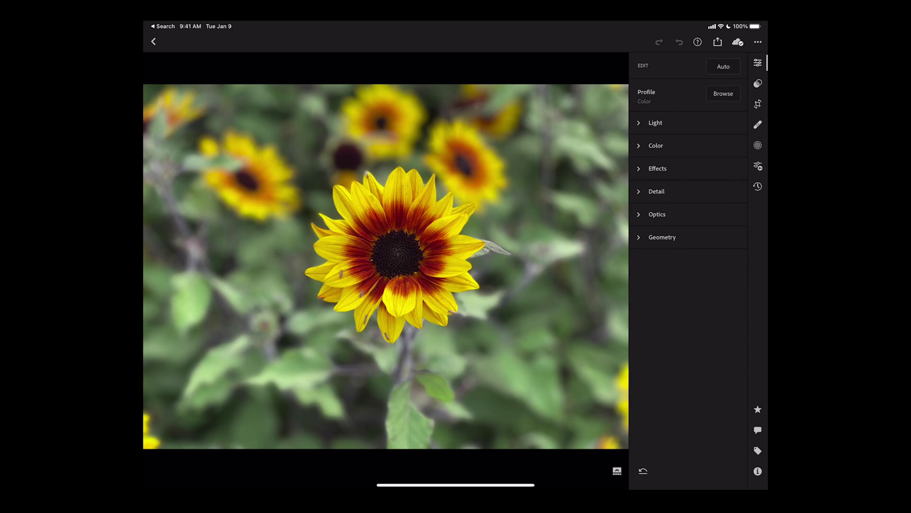
pyautogui.click(656, 145)
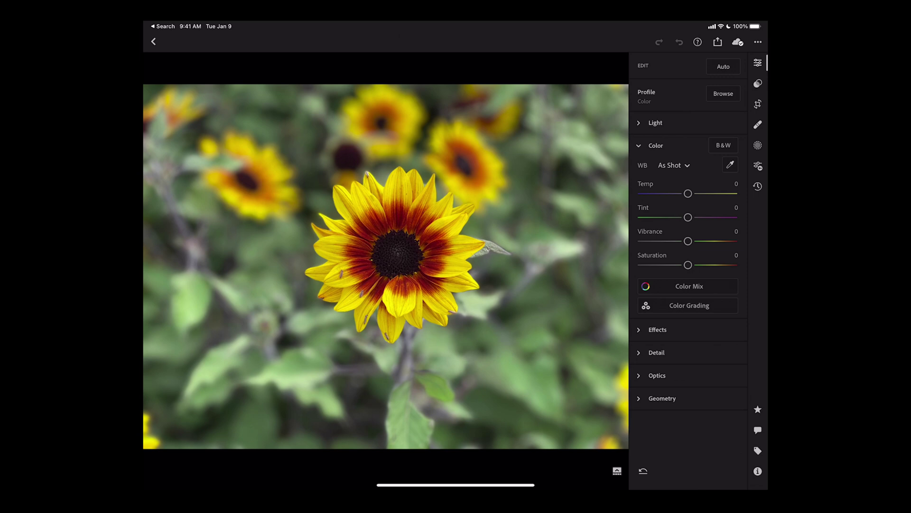
pyautogui.click(710, 286)
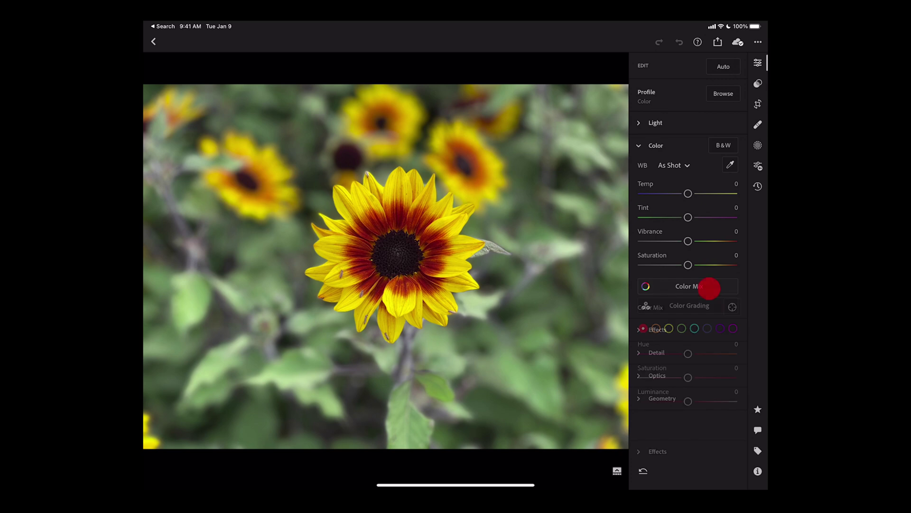
pyautogui.click(689, 286)
pyautogui.click(689, 307)
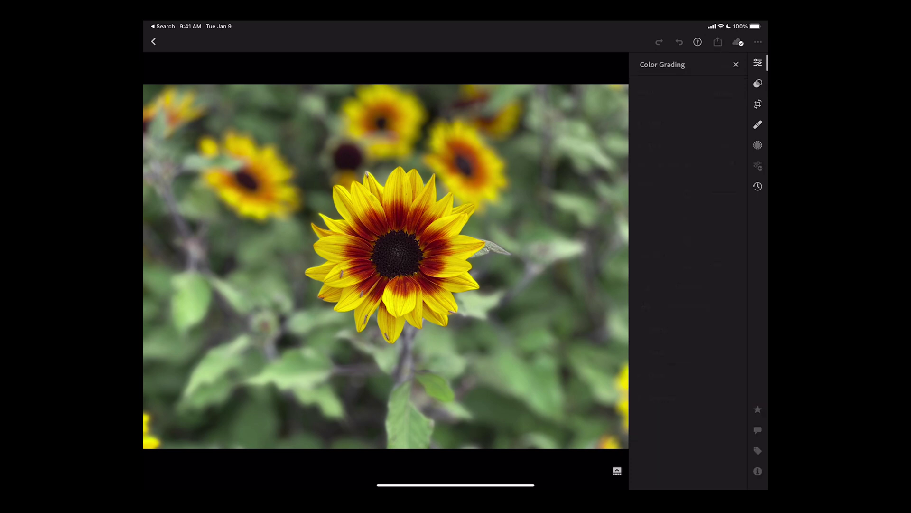
pyautogui.click(736, 64)
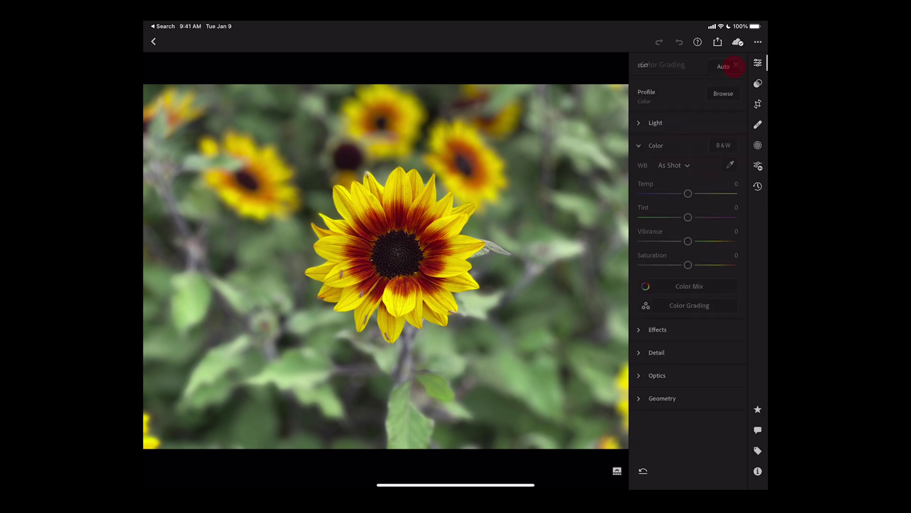
pyautogui.click(639, 145)
# - Inspect the sunflower photo's Light sliders and tone curve, closing the curve and the Light section when done
pyautogui.click(641, 121)
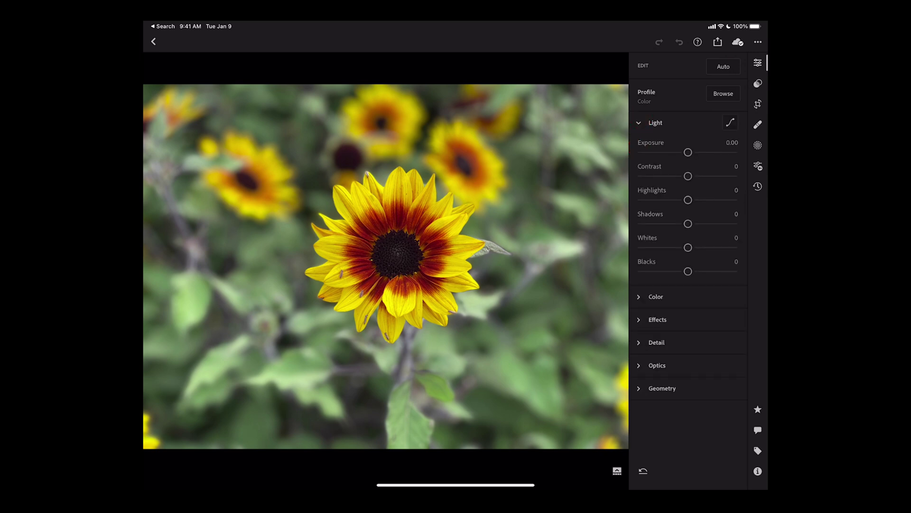
pyautogui.click(731, 122)
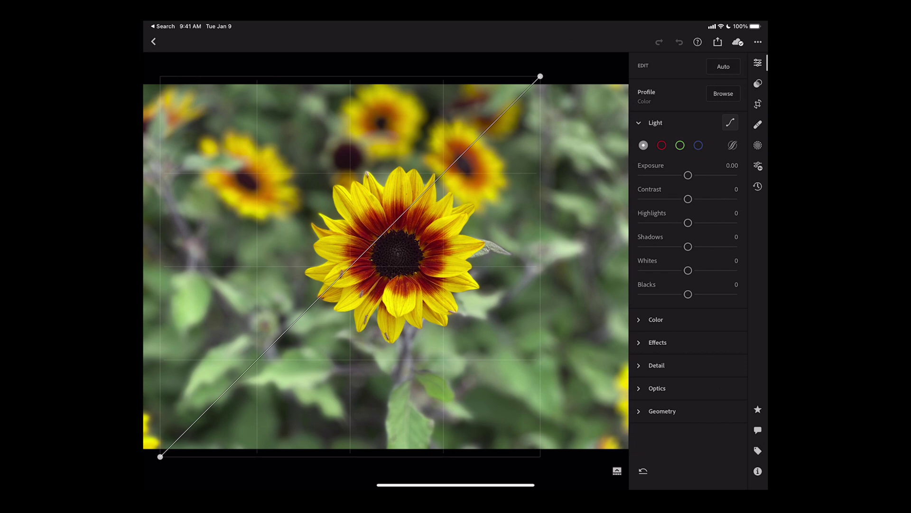
pyautogui.click(730, 123)
pyautogui.click(654, 123)
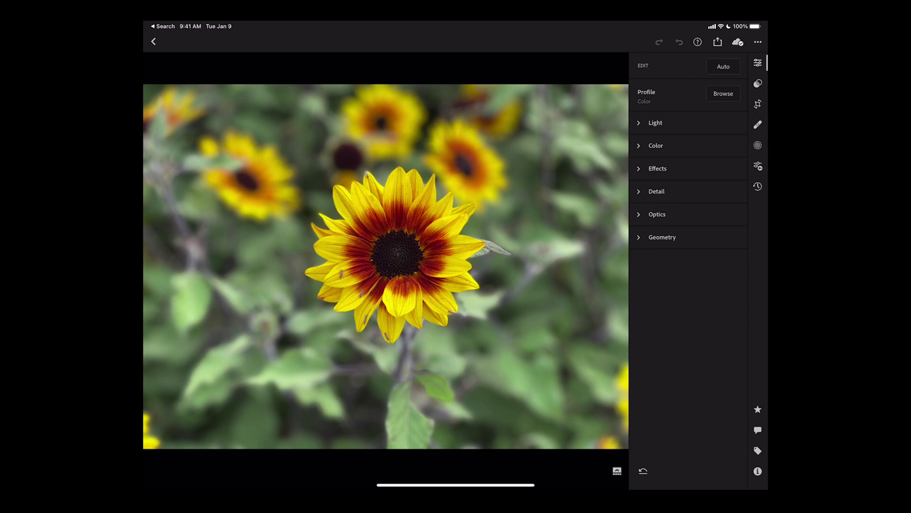
# - Show the brush, radial and linear selective edit tools for the sunflower photo, and leave selective editing
pyautogui.click(758, 145)
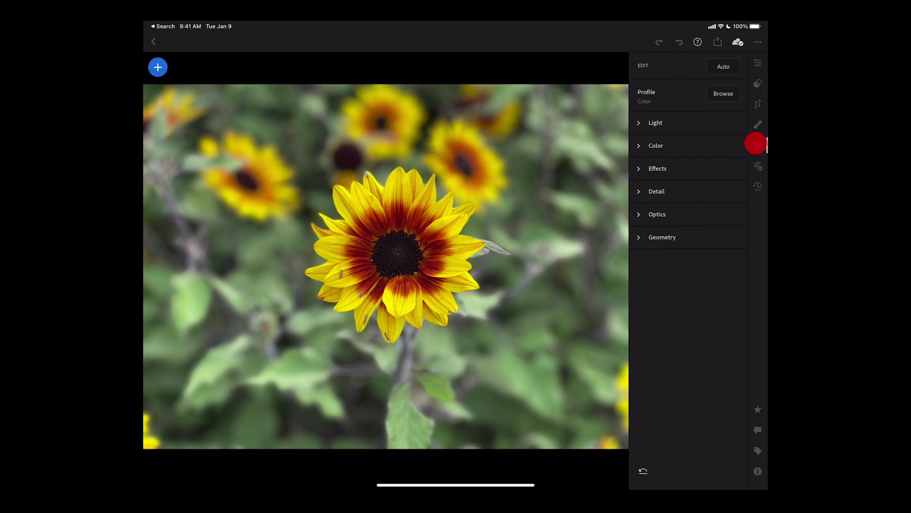
pyautogui.click(158, 67)
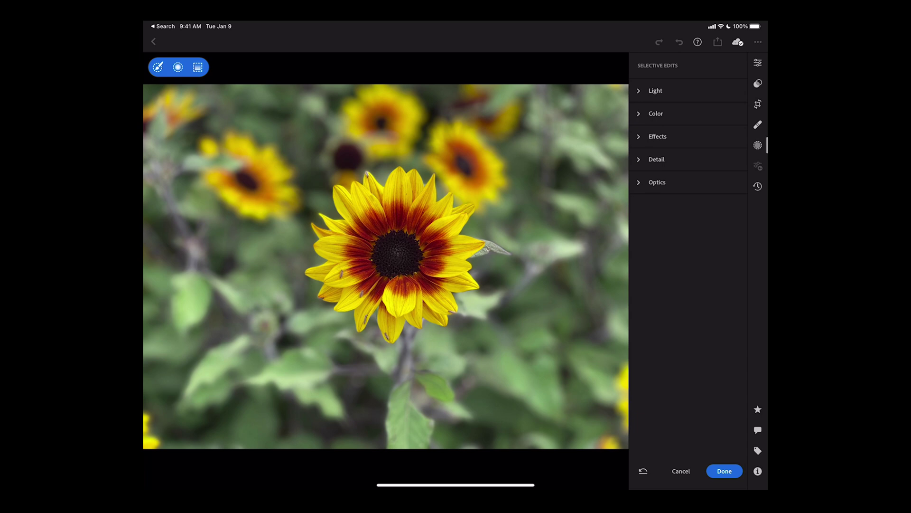
pyautogui.click(724, 471)
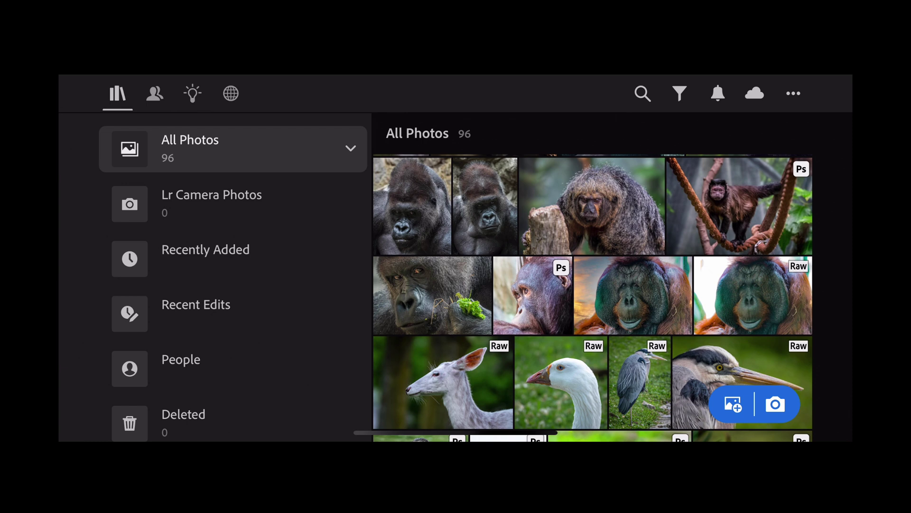
# - Browse the album list in Lightroom on the phone and open the white deer photo for selective edits
pyautogui.moveTo(292, 326); pyautogui.dragTo(306, 240)
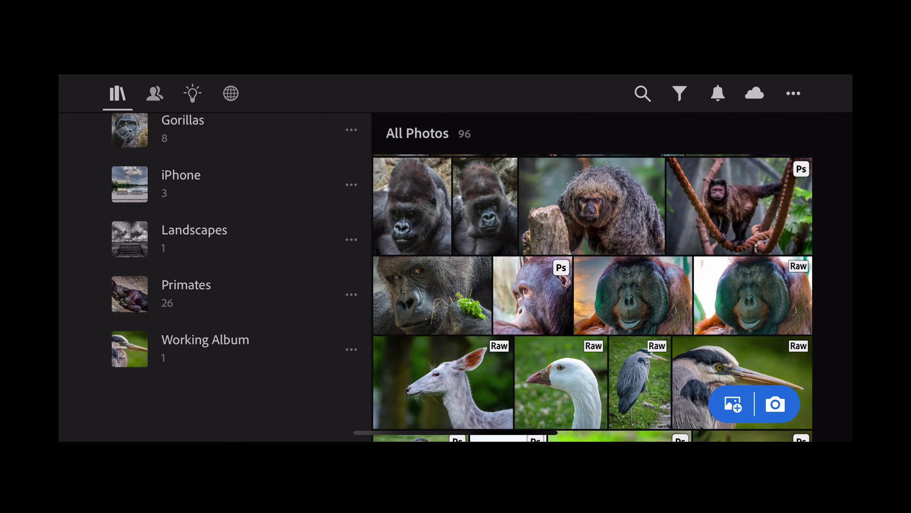
pyautogui.click(459, 381)
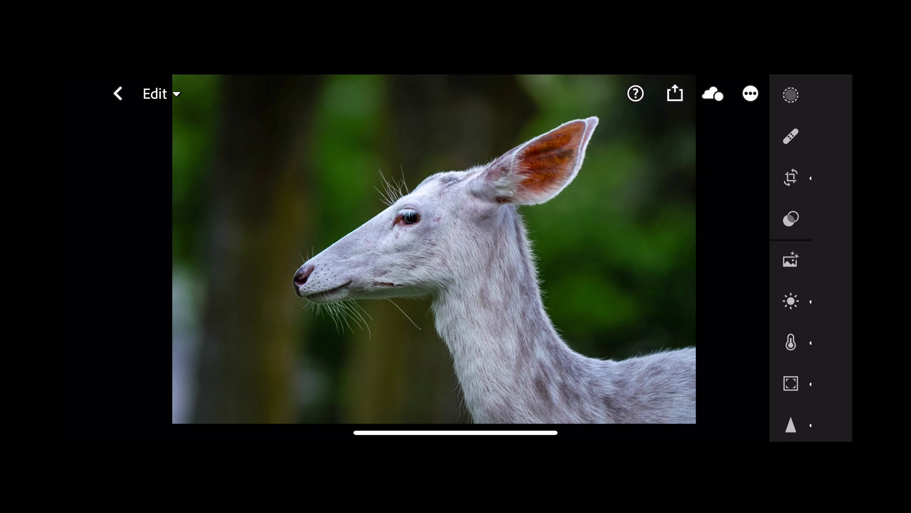
pyautogui.click(791, 94)
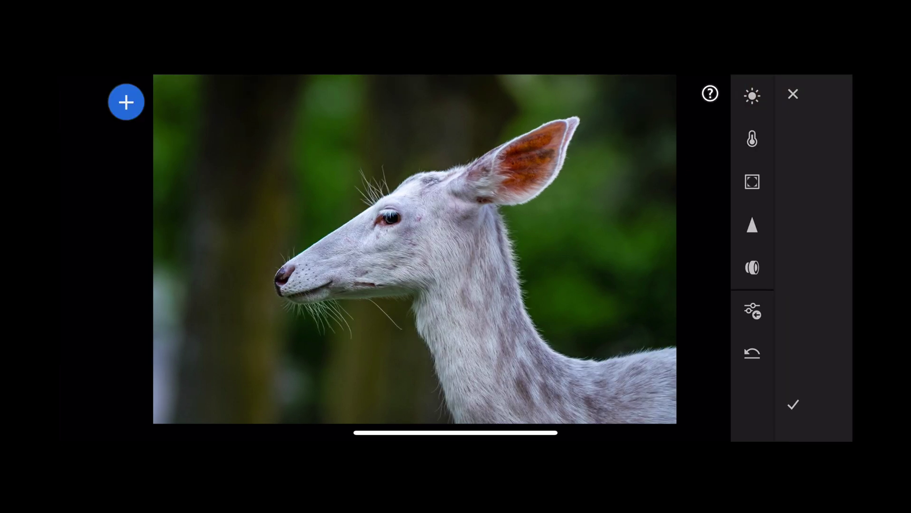
# - Show the brush, radial and linear selective edit tools for the white deer photo, and leave selective editing
pyautogui.click(126, 102)
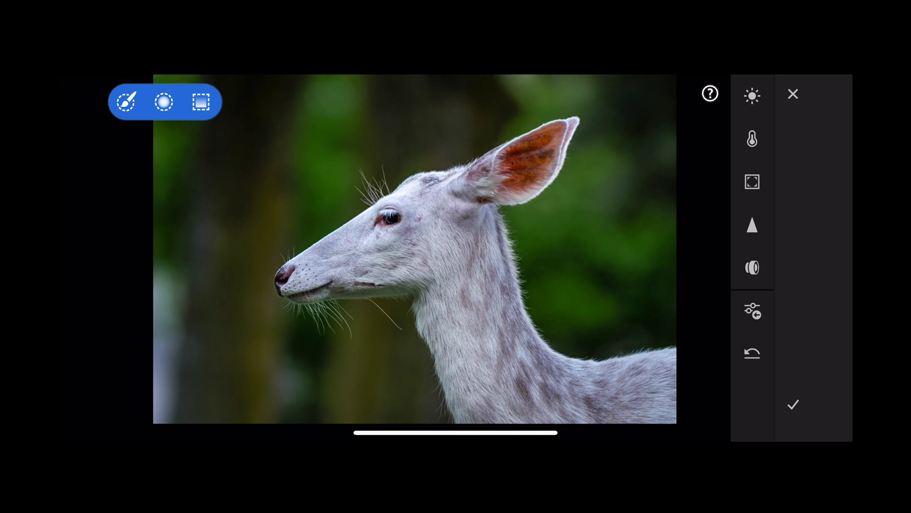
pyautogui.click(792, 95)
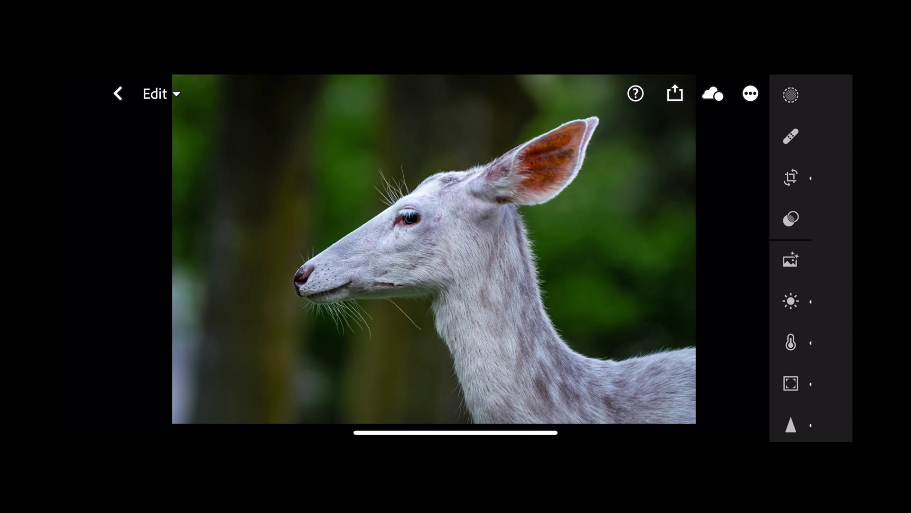
# - Apply Auto adjustments to the white deer photo and inspect its Light sliders and tone curve, closing the curve when done
pyautogui.click(791, 260)
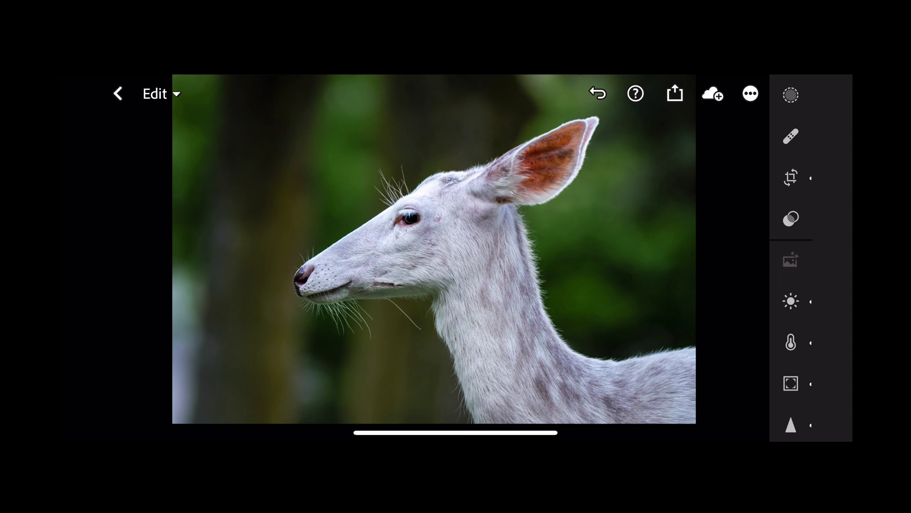
pyautogui.click(790, 301)
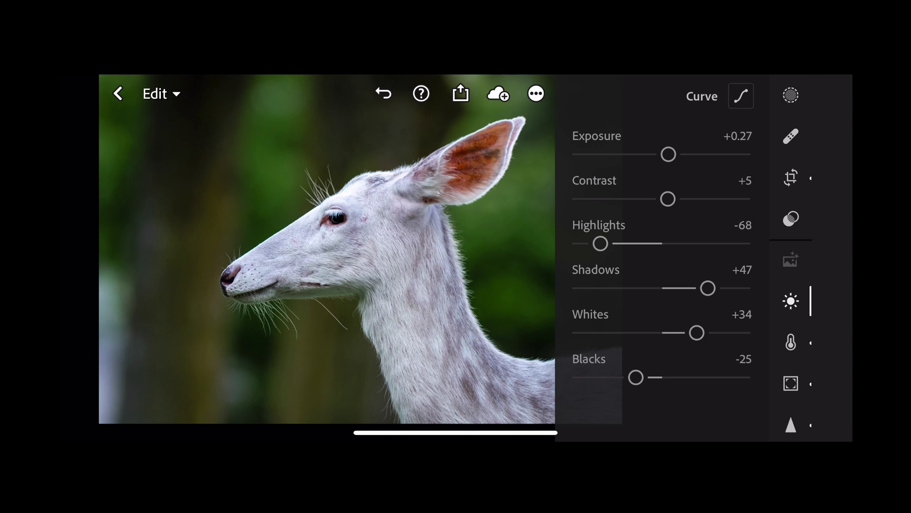
pyautogui.click(741, 96)
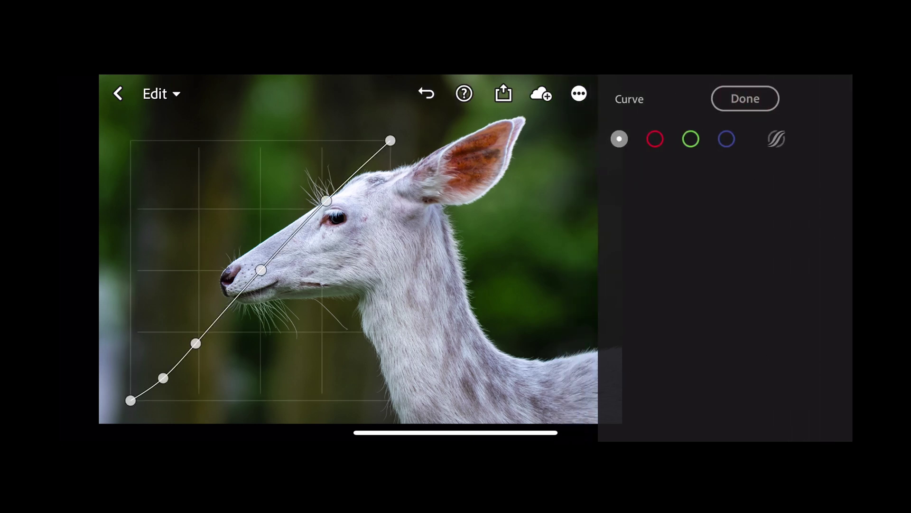
pyautogui.click(745, 98)
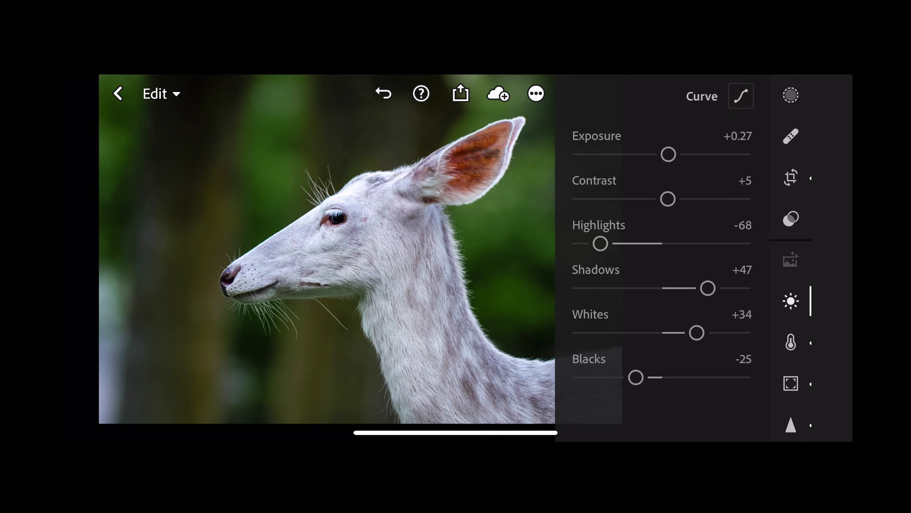
# - Examine Color Grading and Color Mix in the deer photo's Color section, and close the section when done
pyautogui.click(791, 342)
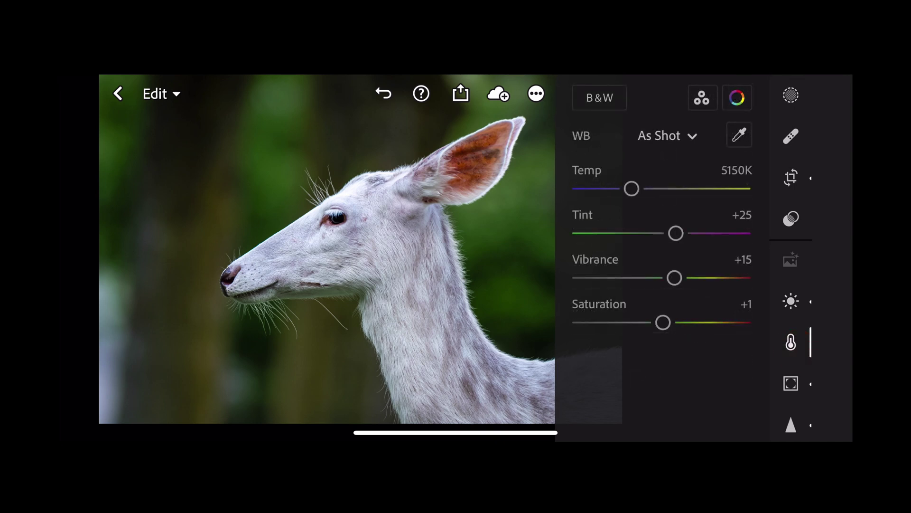
pyautogui.click(701, 98)
pyautogui.click(778, 166)
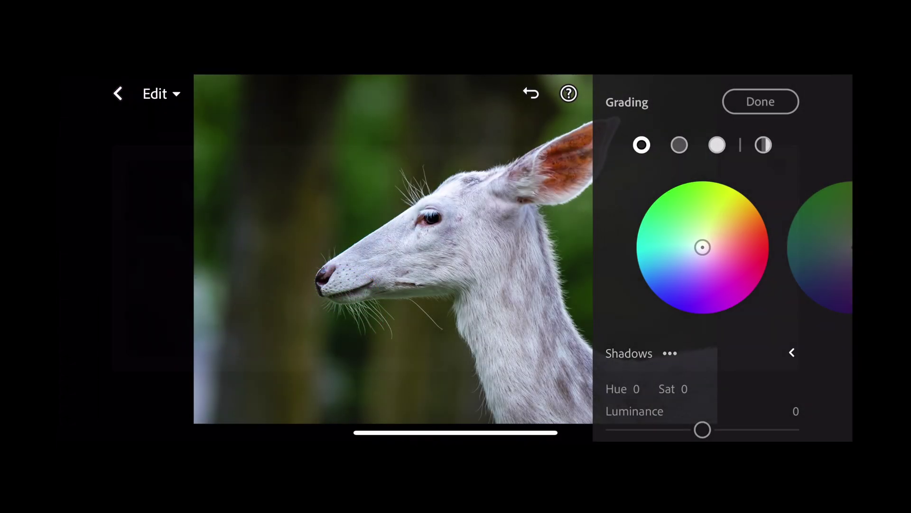
pyautogui.click(760, 102)
pyautogui.click(737, 99)
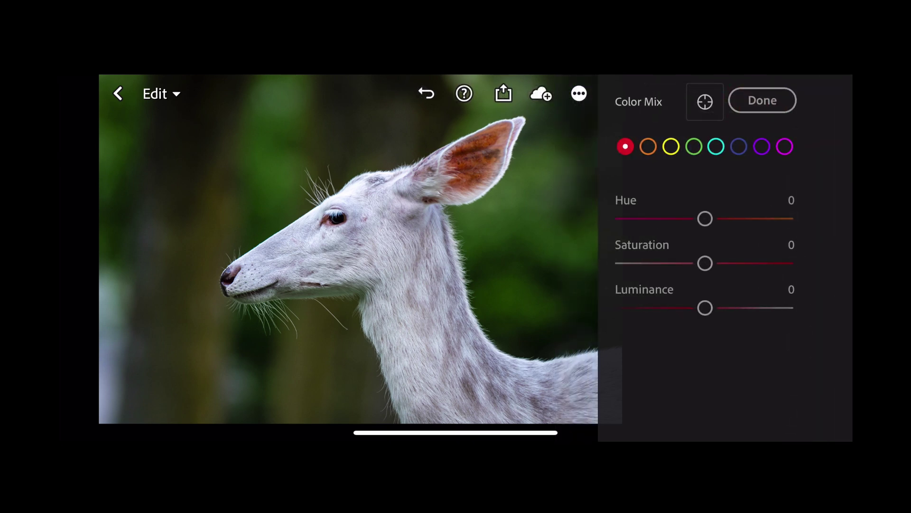
pyautogui.click(762, 100)
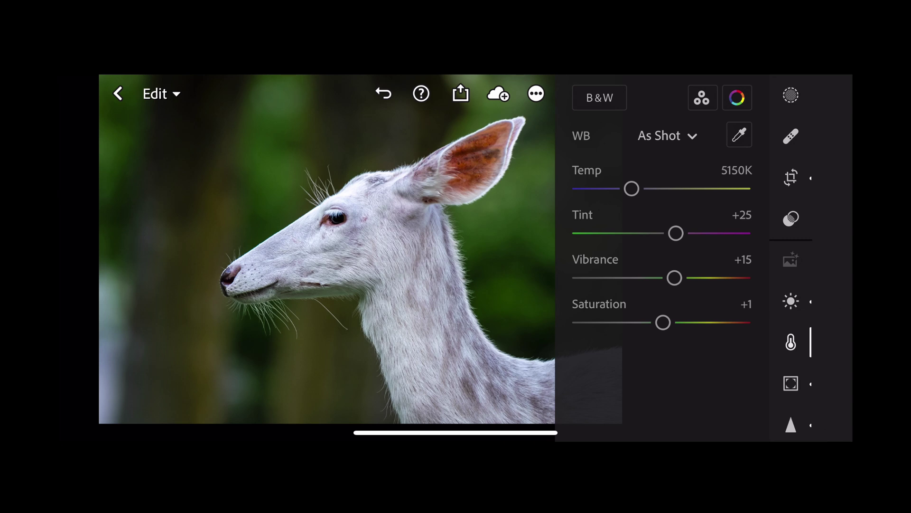
pyautogui.click(791, 342)
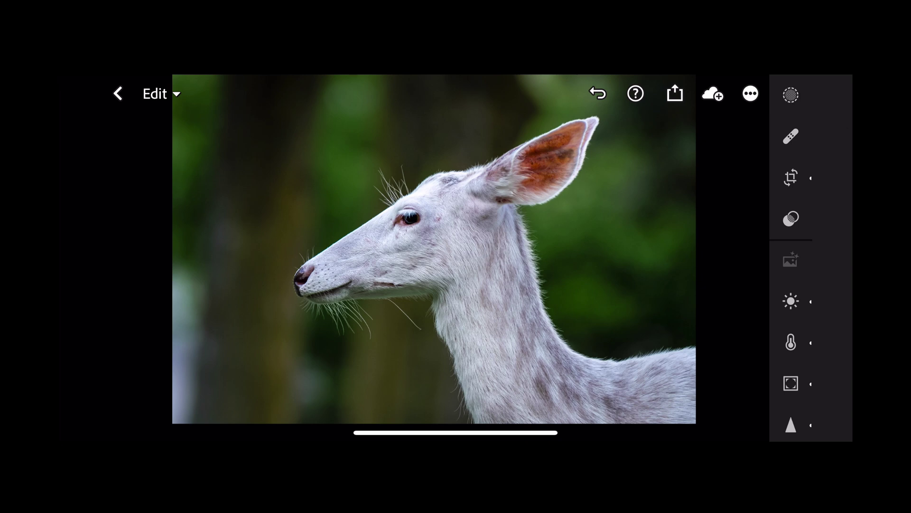
# - Show the sharing and export options for the deer photo and dismiss them
pyautogui.click(675, 94)
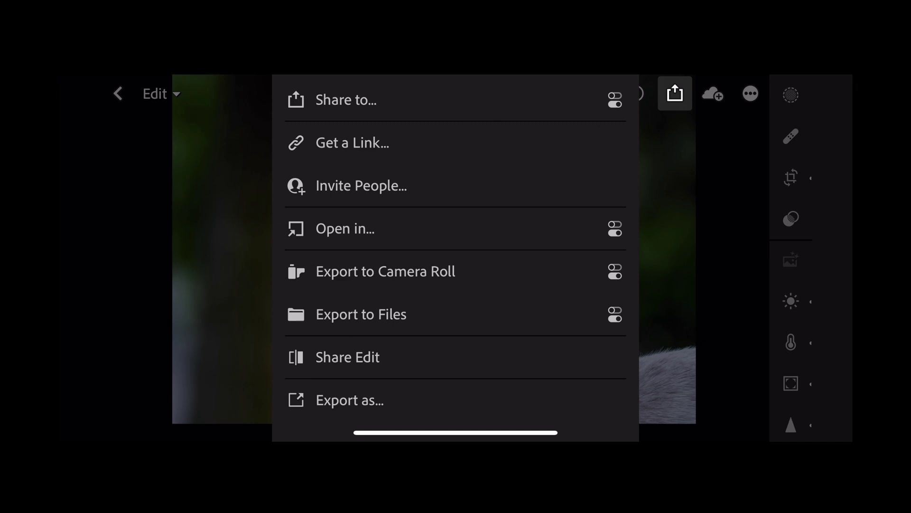
pyautogui.click(736, 270)
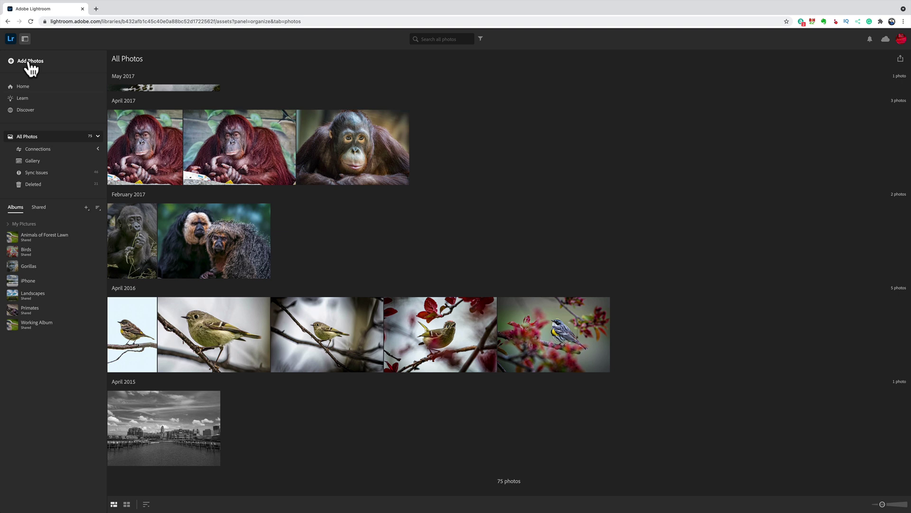
# - Switch to Lightroom on the web, open the front-facing orangutan photo from April 2017 and show its editing controls
pyautogui.click(369, 159)
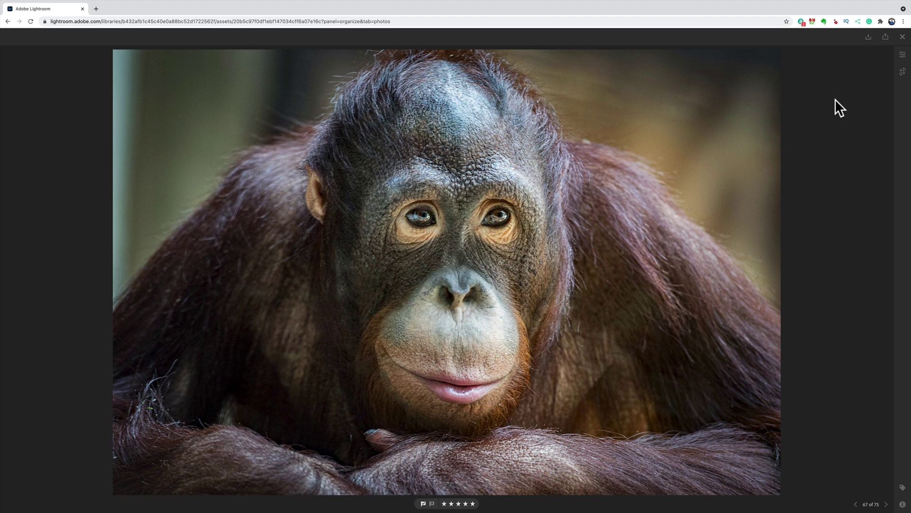
pyautogui.click(903, 56)
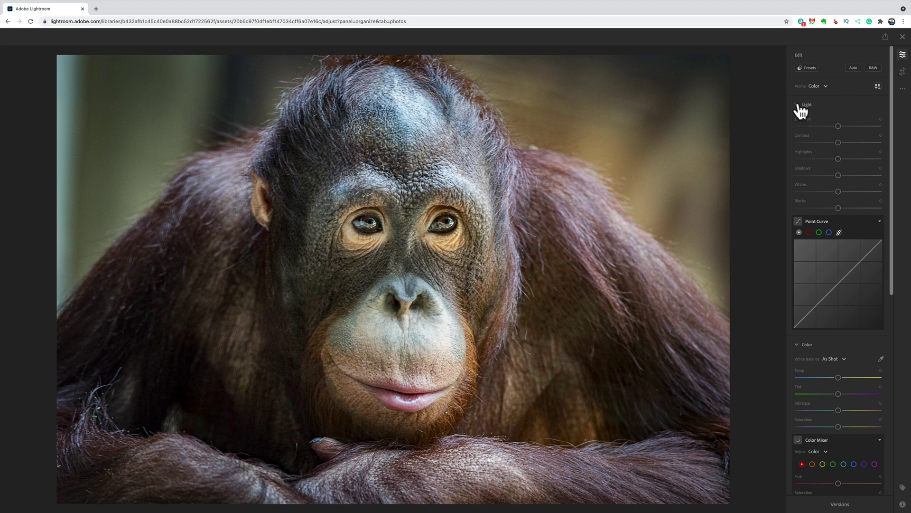
# - Collapse the orangutan photo's Point Curve and examine the Color Mixer, Color Grading, Effects and Optics controls
pyautogui.click(876, 223)
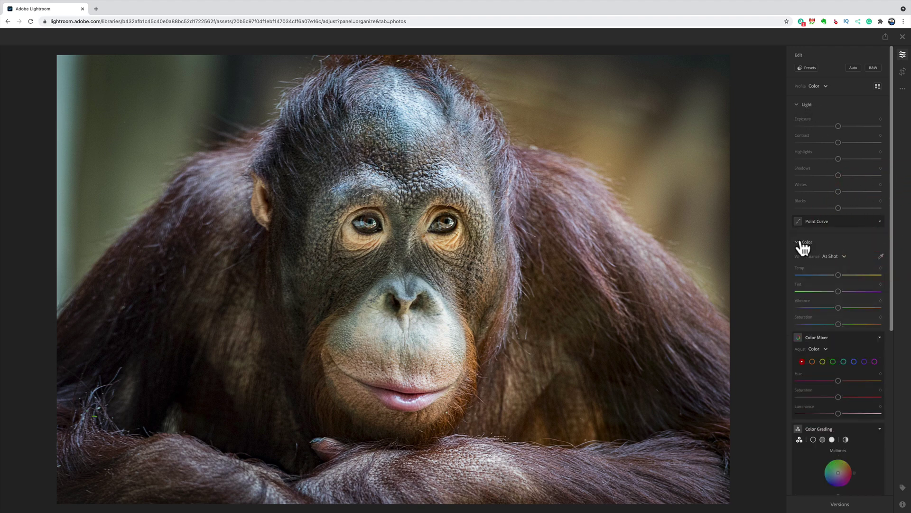
pyautogui.scroll(-3, 806, 249)
pyautogui.scroll(-3, 843, 238)
pyautogui.scroll(-2, 854, 250)
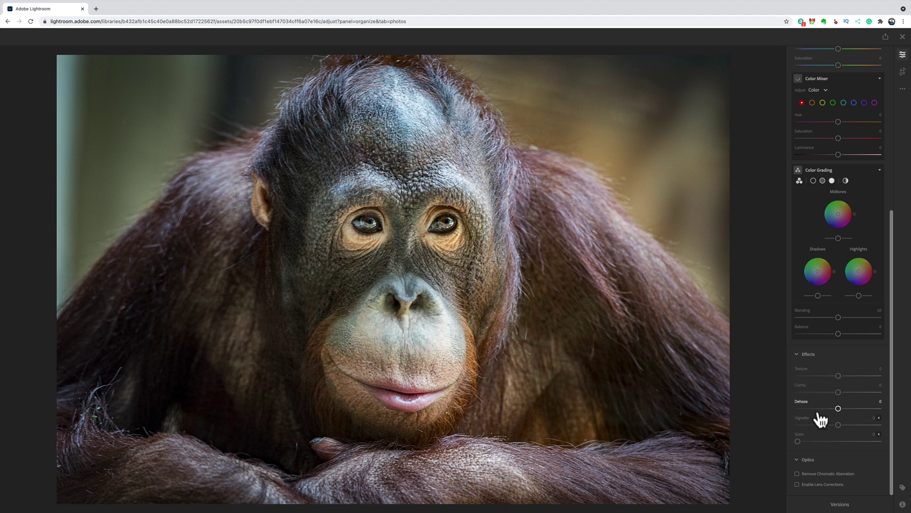
# - Collapse the Effects, Color Grading, Color Mixer, Color and Light sections of the orangutan photo's editing controls
pyautogui.click(796, 361)
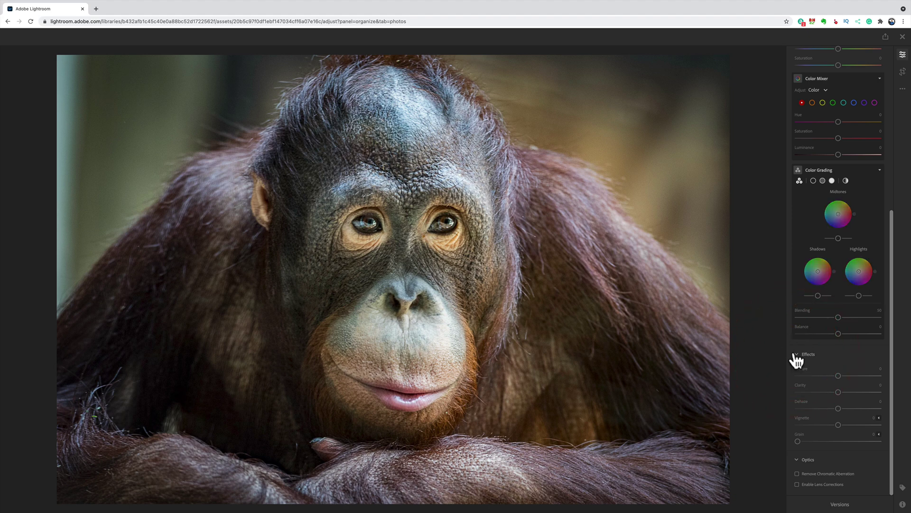
pyautogui.click(796, 360)
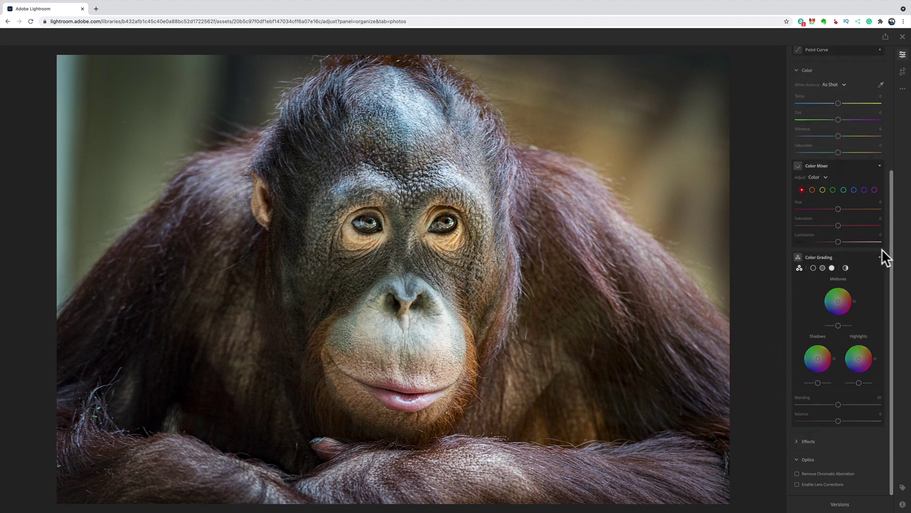
pyautogui.click(879, 258)
pyautogui.click(878, 327)
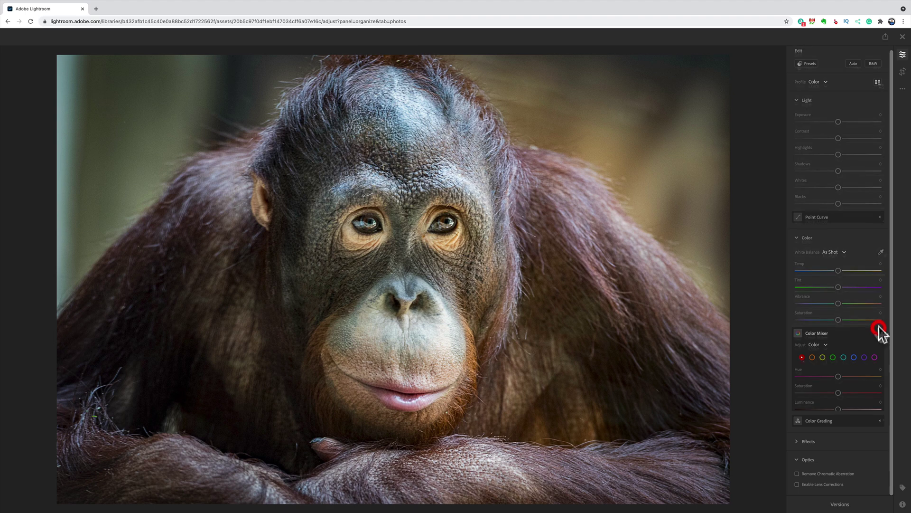
pyautogui.click(800, 246)
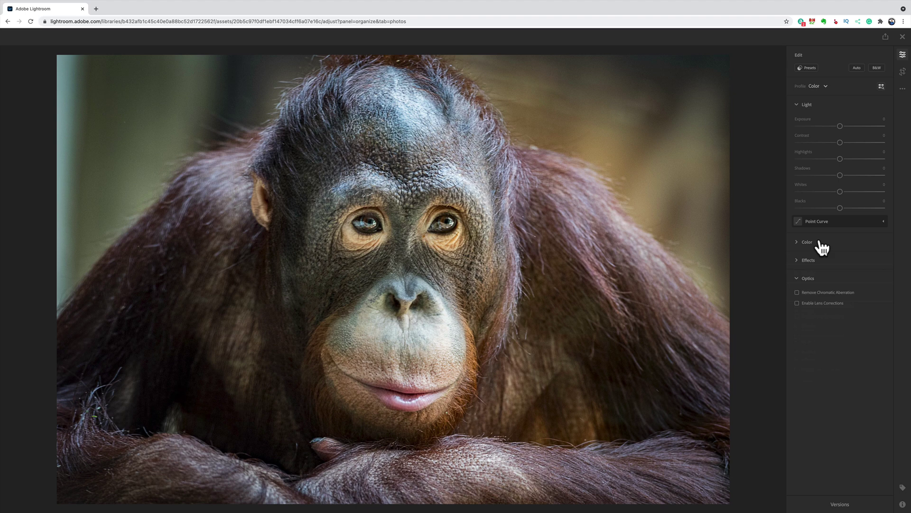
pyautogui.click(804, 108)
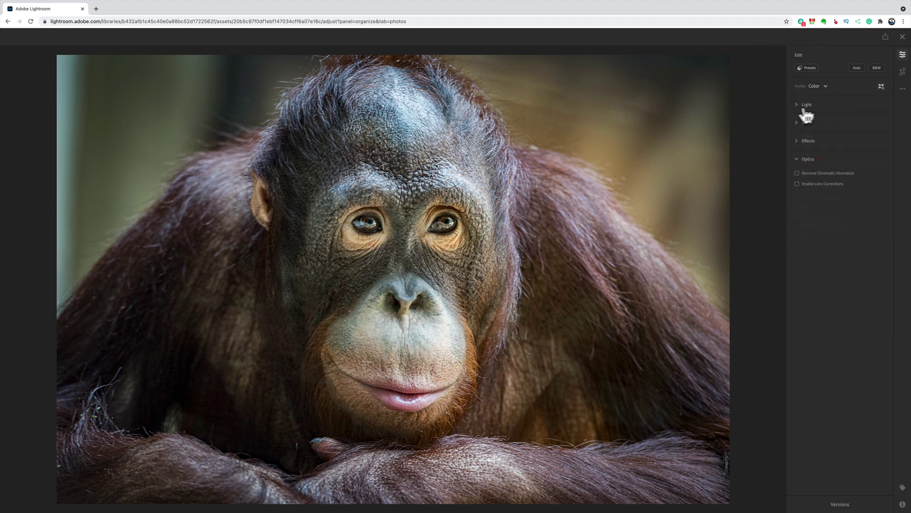